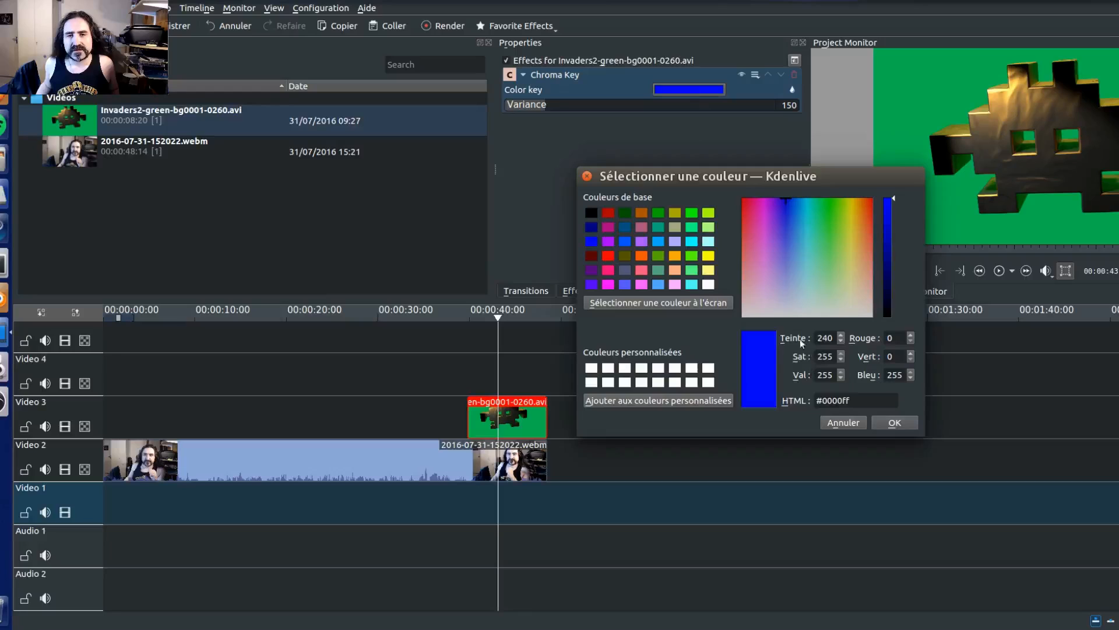
Step: Set the Chroma Key colour to the green sampled from the clip's background (#00b653) and the variance to 165
left_click(640, 302)
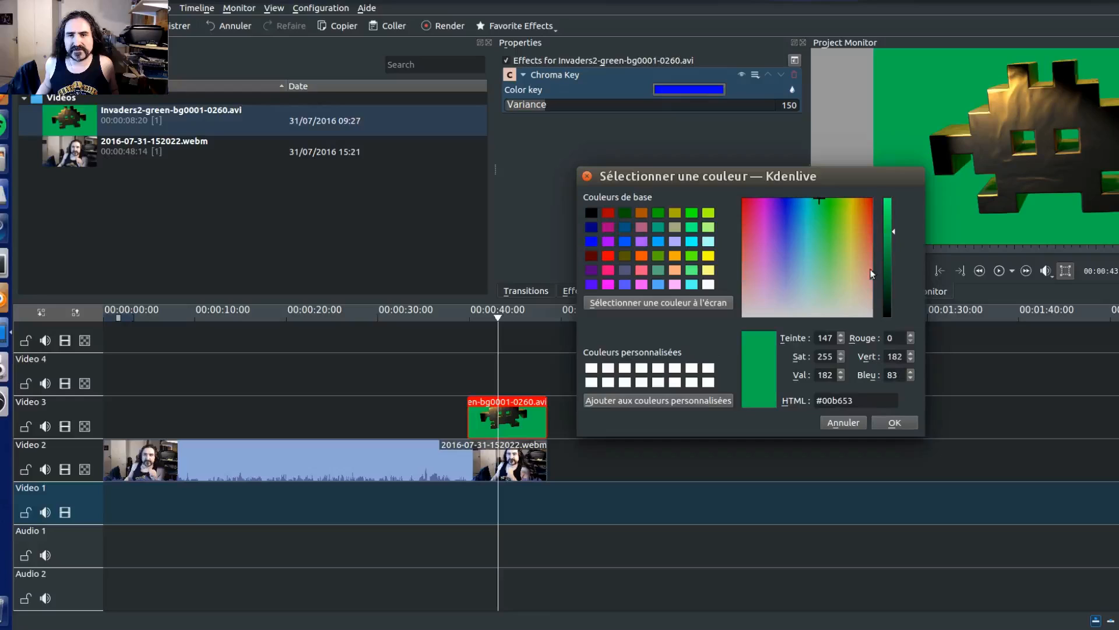
left_click(894, 422)
left_click_drag(703, 109, 550, 107)
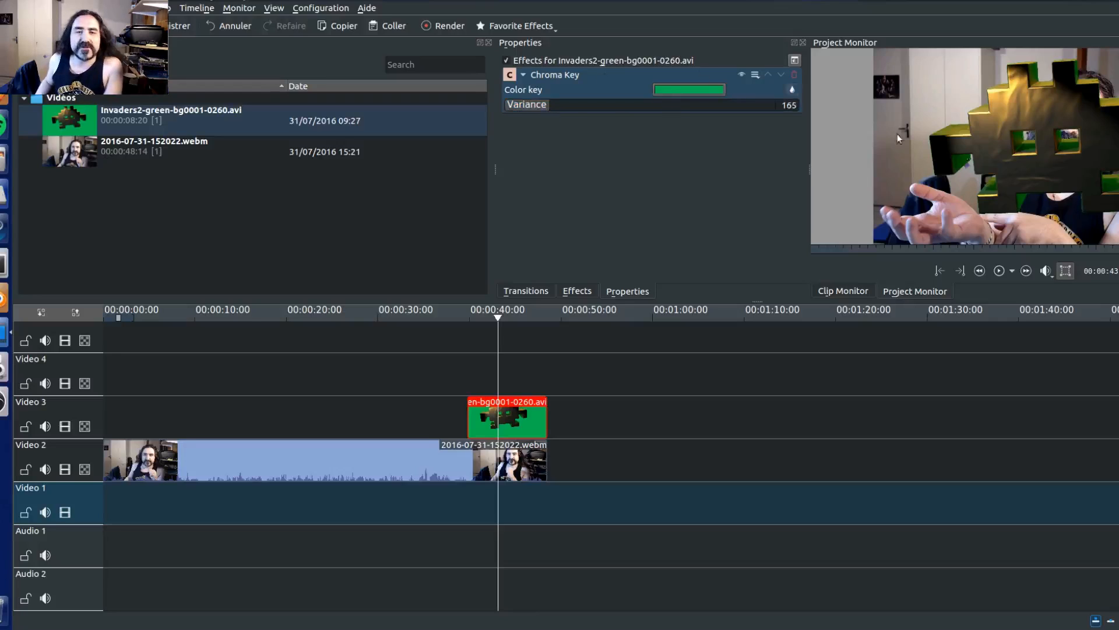
Step: Add an Affine transition to the Invaders2 clip on Video 3 and stretch it over the clip's full length
right_click(509, 426)
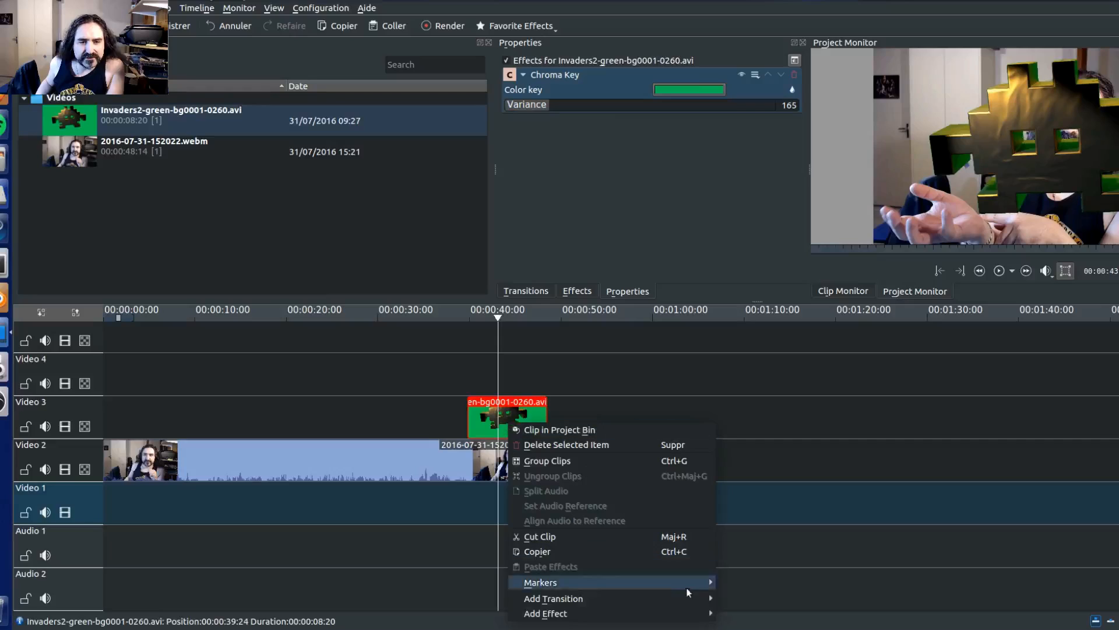
mouse_move(681, 601)
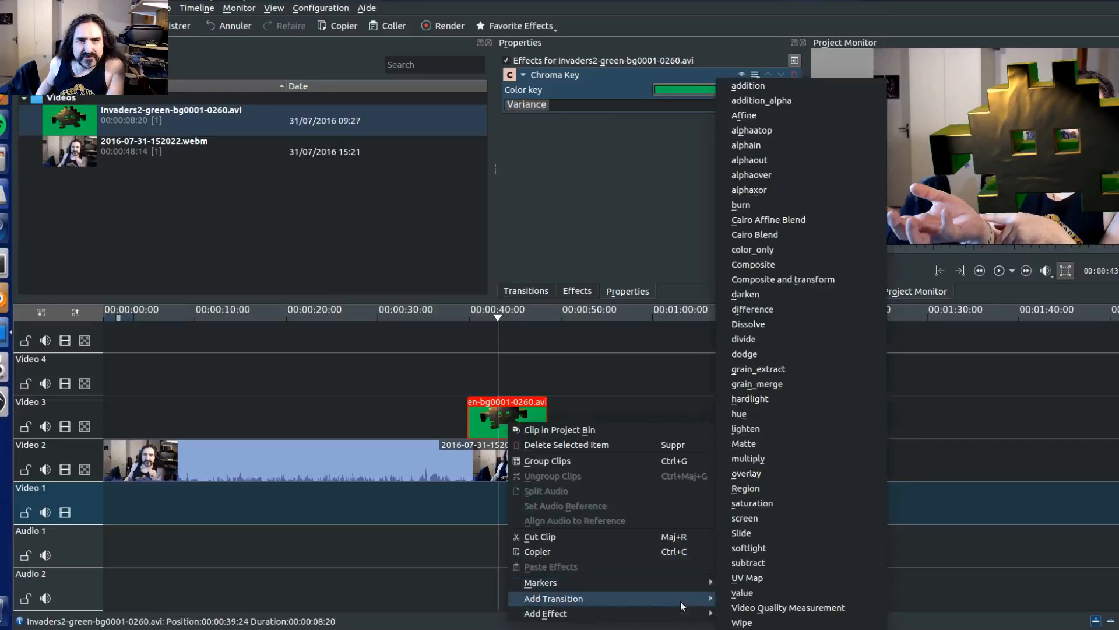
left_click(749, 116)
left_click(534, 449)
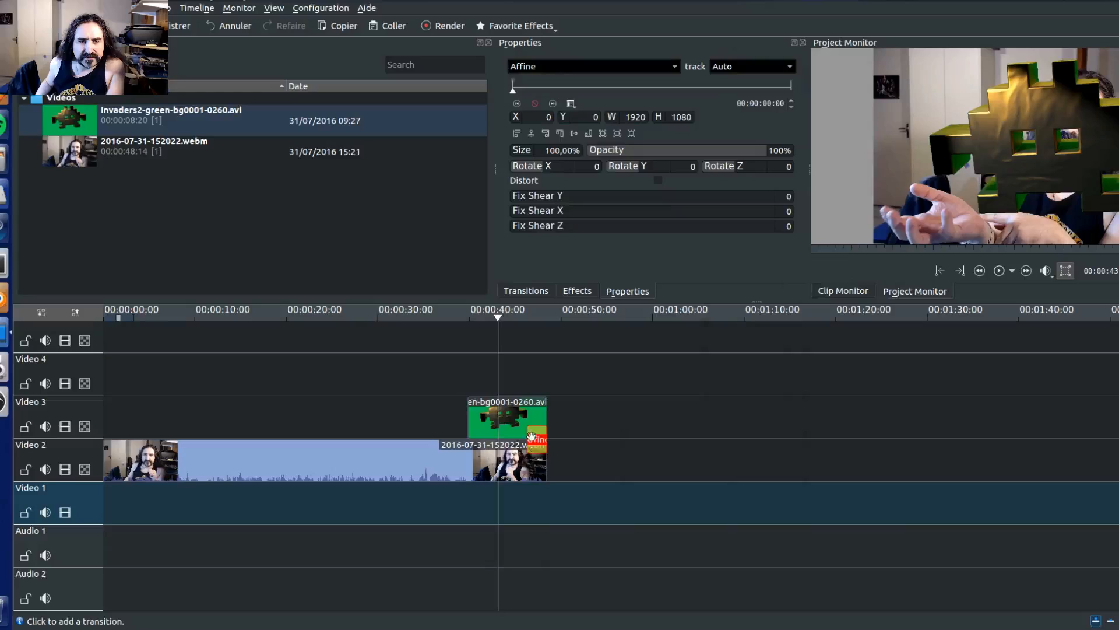
left_click_drag(528, 441, 469, 440)
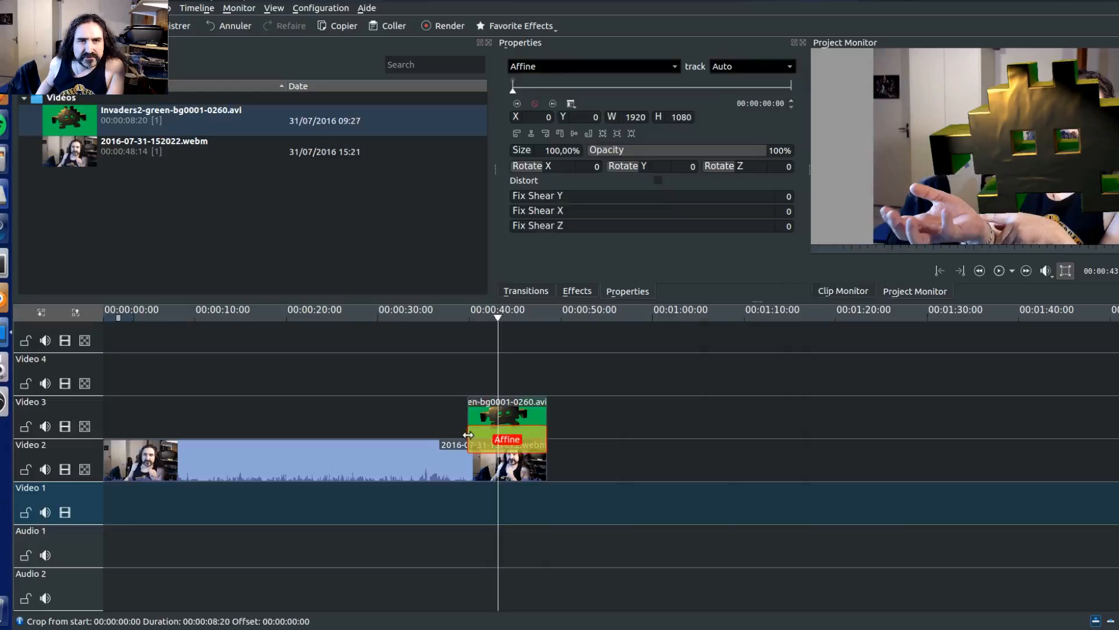
Step: Scale the Affine transition to 50% and move the invader above the open hand, at about X -114, Y 363
double_click(553, 150)
type("50")
key("Return")
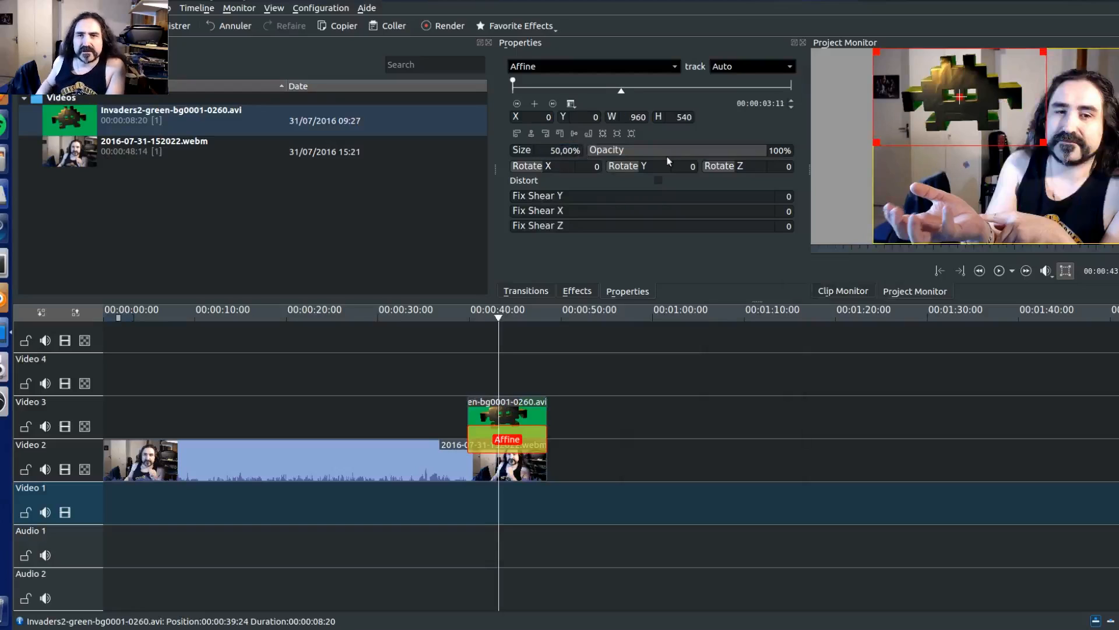
left_click_drag(974, 112, 939, 179)
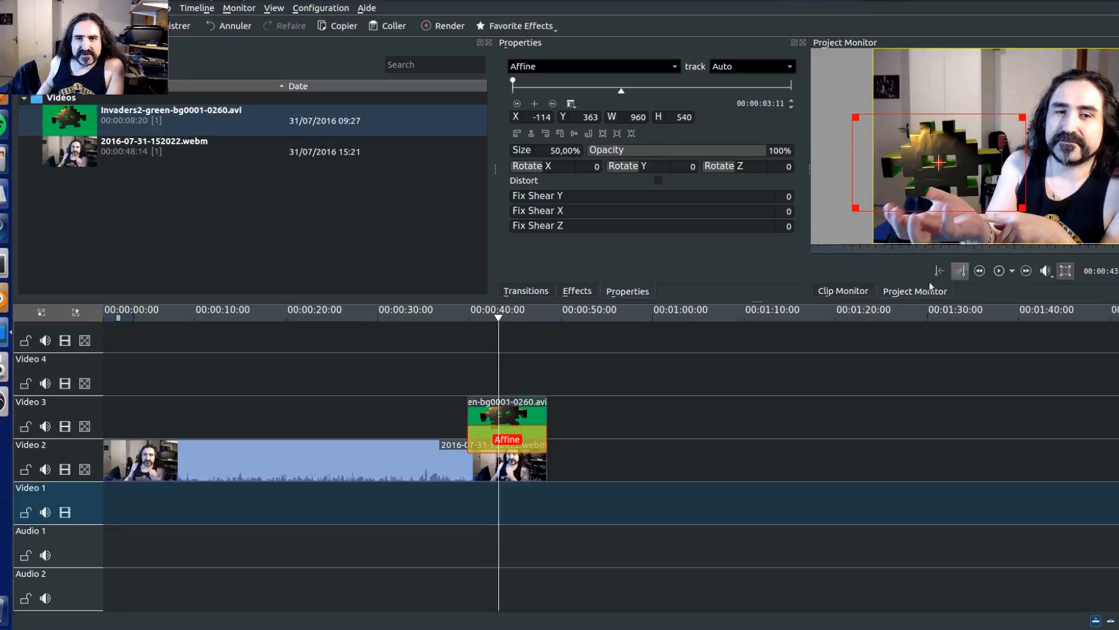
Step: Add an Affine keyframe at 00:00:00:28 and lower the opacity of the transition's first keyframe to about 2%
mouse_move(484, 383)
left_mouse_down()
mouse_move(462, 379)
mouse_move(477, 383)
left_mouse_up()
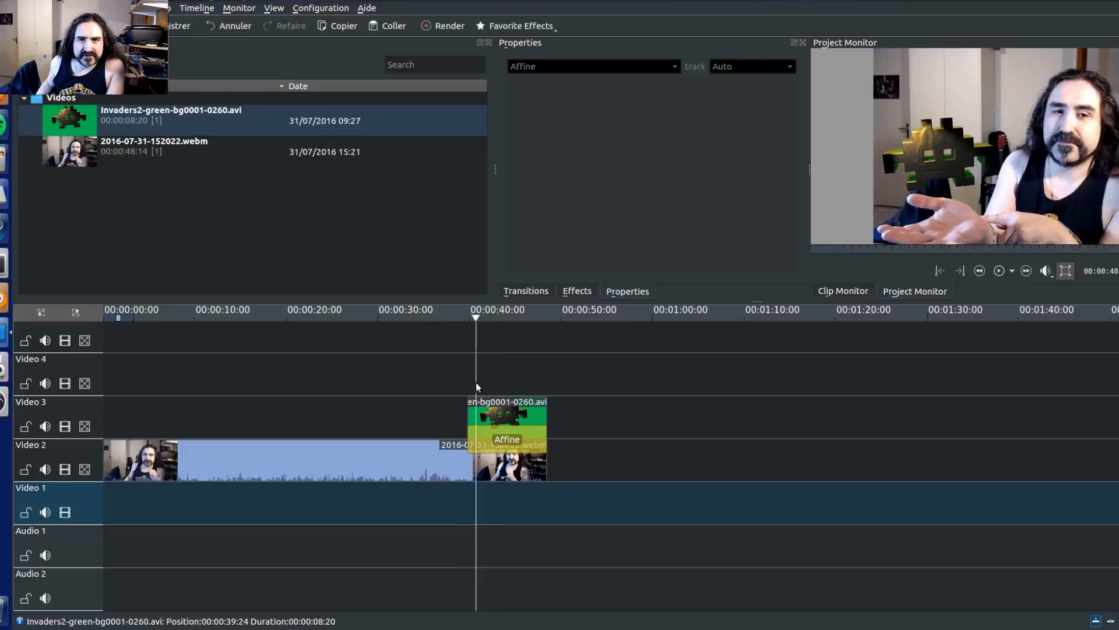
left_click(488, 437)
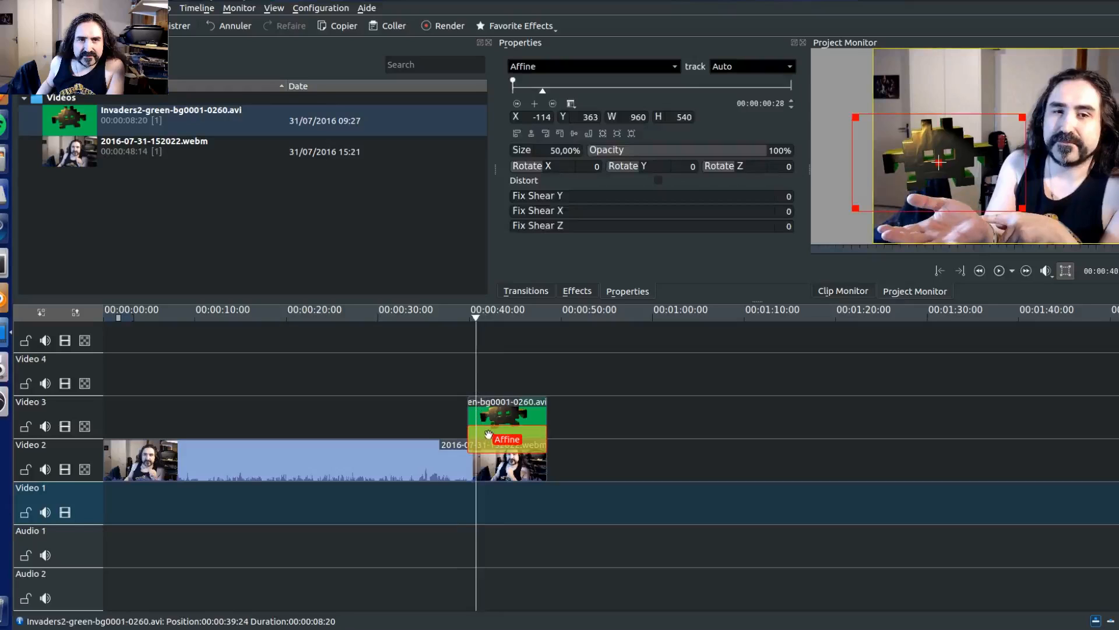
left_click(516, 104)
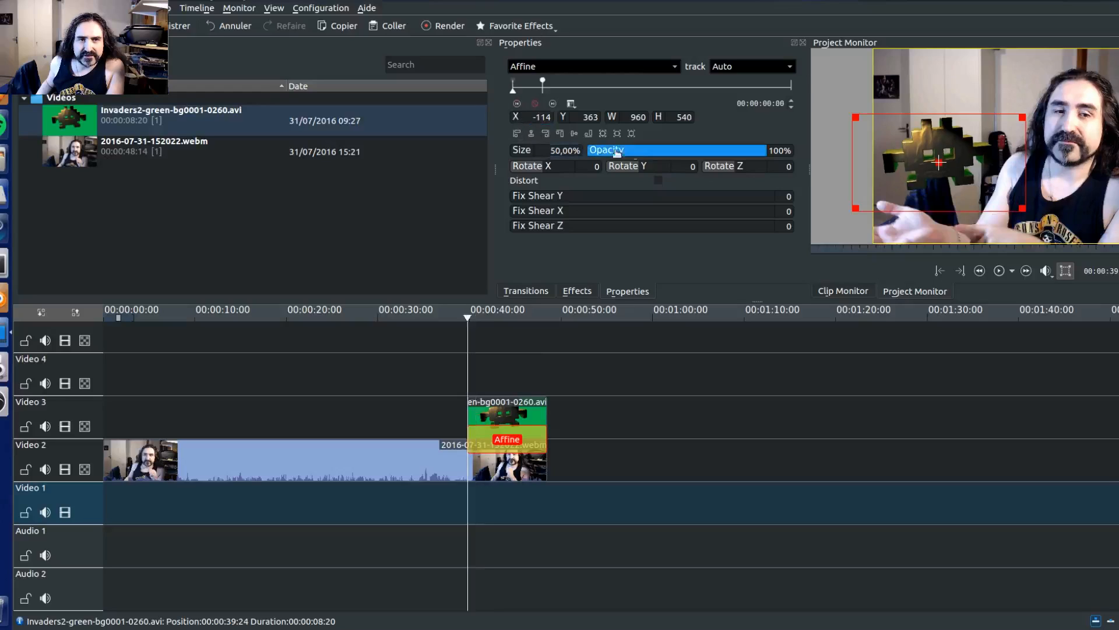
left_click(587, 151)
left_click_drag(600, 152, 591, 151)
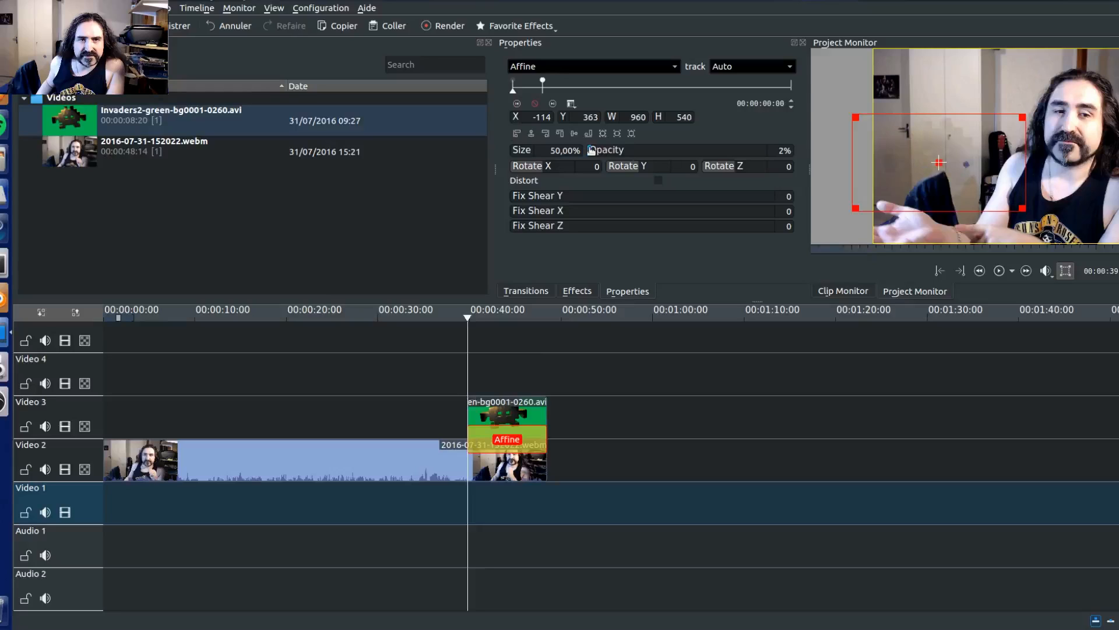
Step: Shrink the invader to 1% at the first keyframe and place it on the hand, at about X 161, Y 991
double_click(556, 152)
type("1")
key("Return")
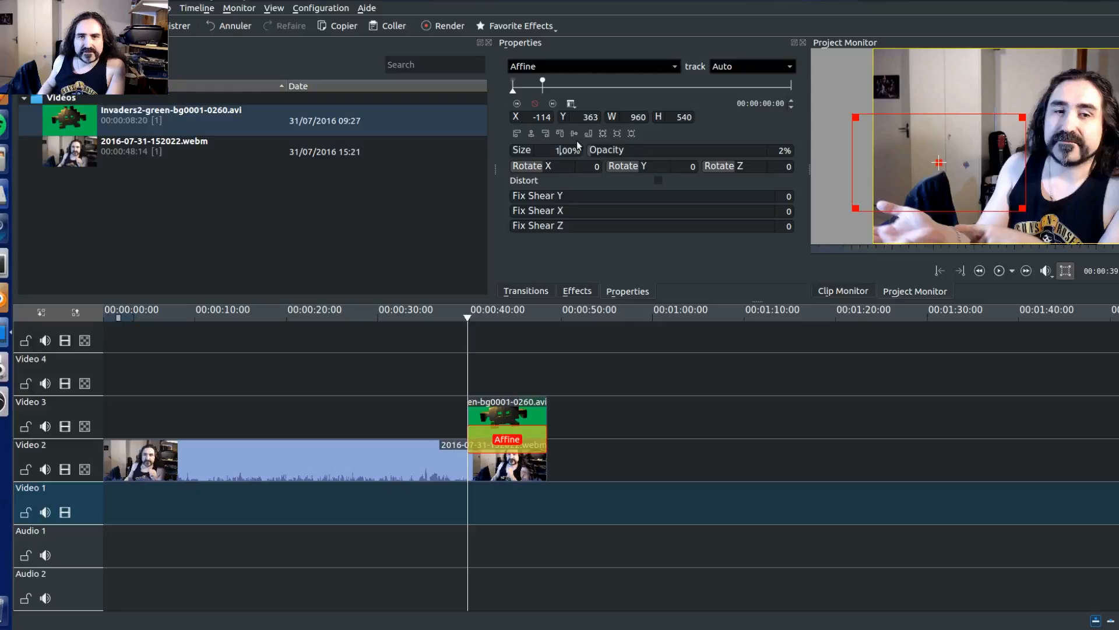
left_click_drag(852, 117, 895, 241)
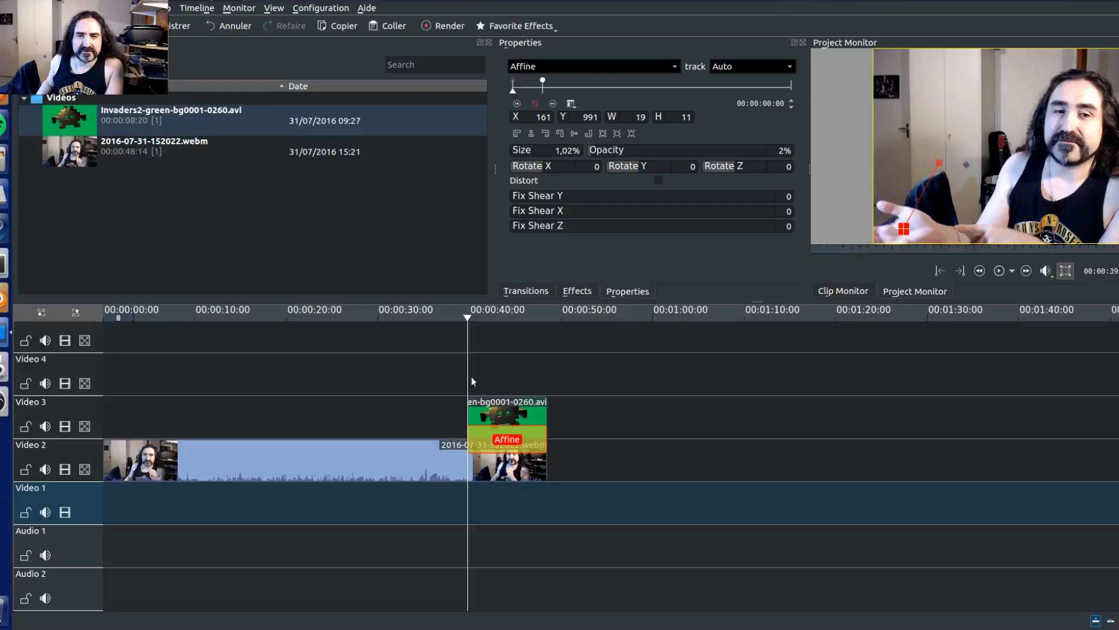
Step: Play back the invader's appearance over the hand, replaying the part where the hand starts to close
key("space")
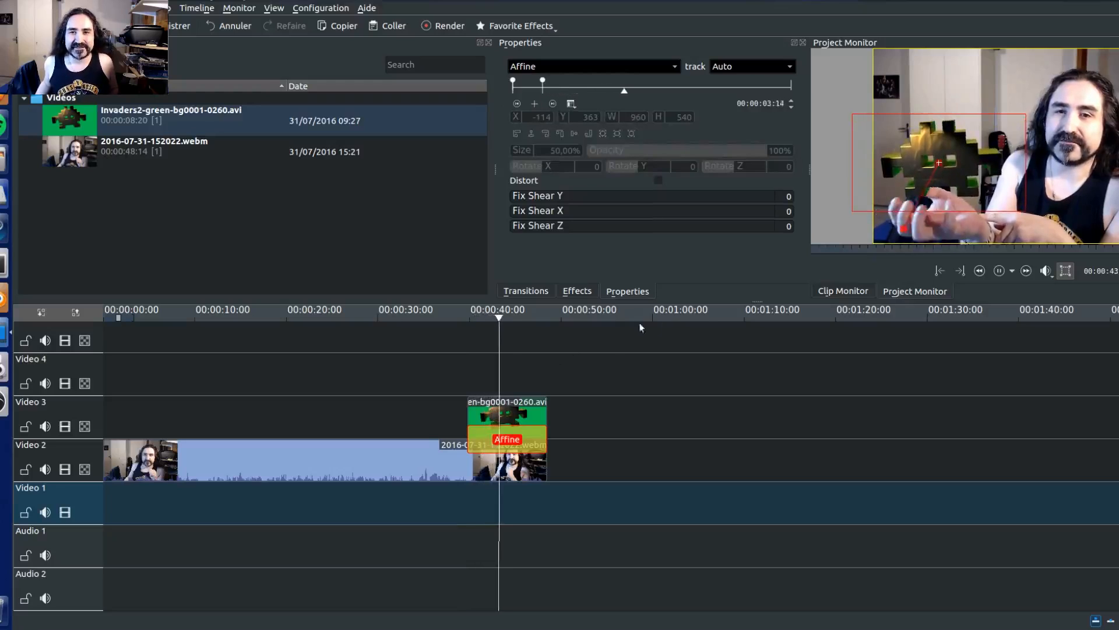
key("space")
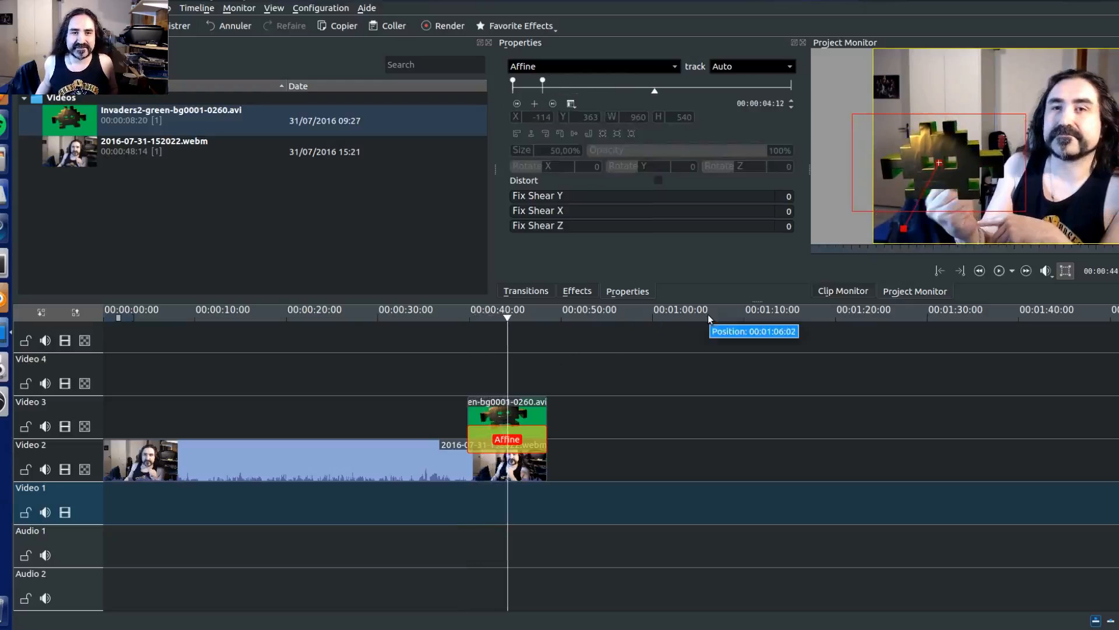
left_click(494, 378)
key("space")
key("space")
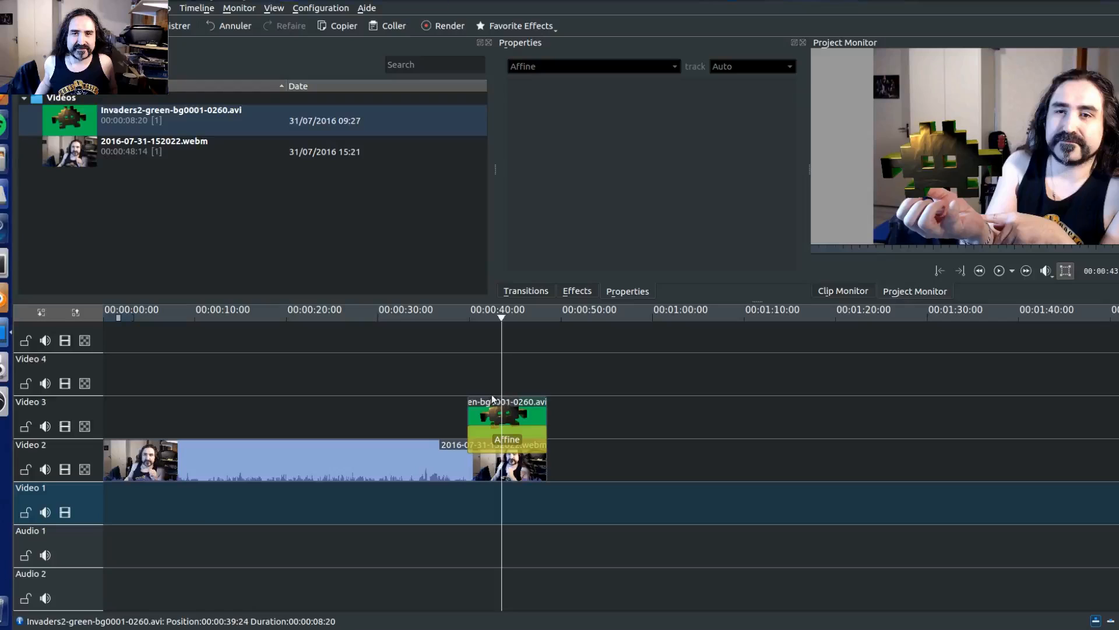
Step: Trim the end of the Invaders2 clip on Video 3 to a duration of 00:00:04:04
left_click(498, 400)
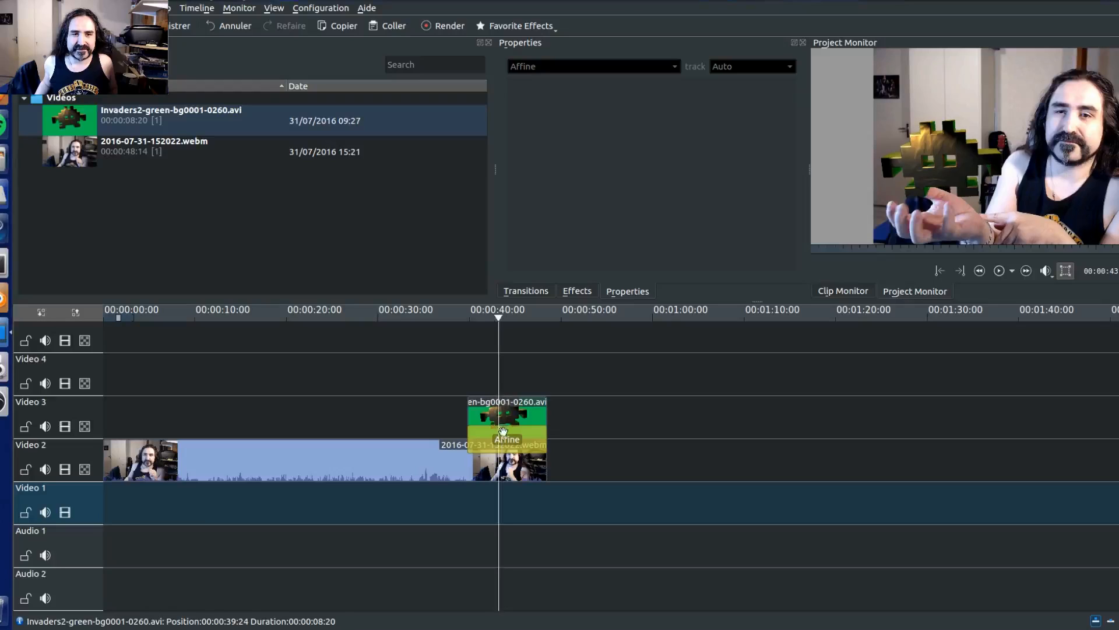
left_click_drag(546, 416, 506, 415)
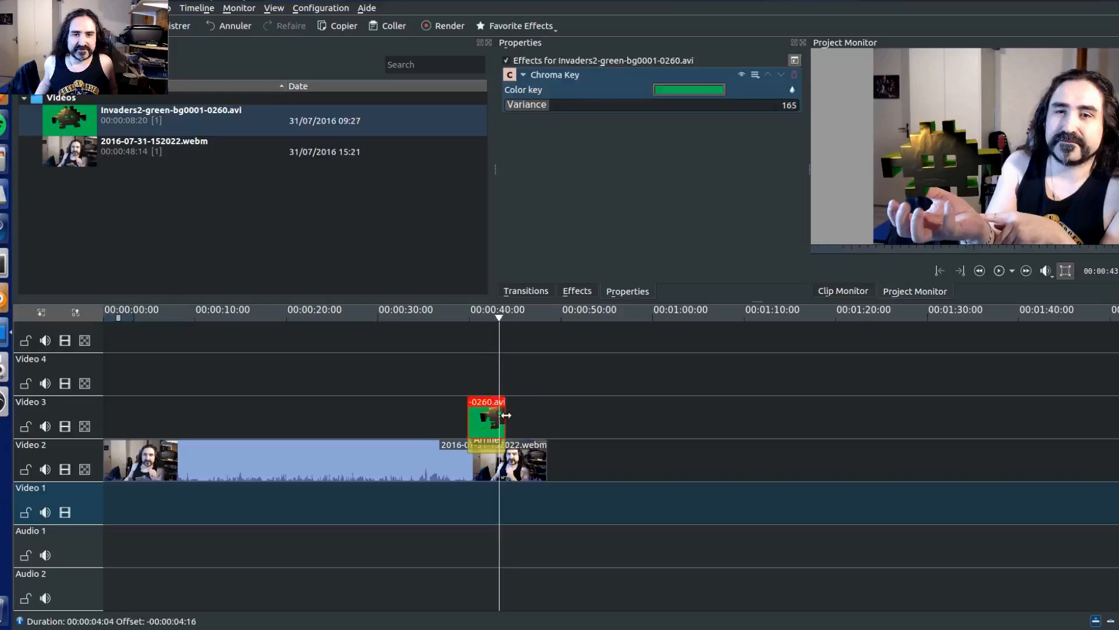
Step: Add Affine keyframes at 00:00:03:13 and at the end of the transition, 00:00:04:03
left_click(494, 438)
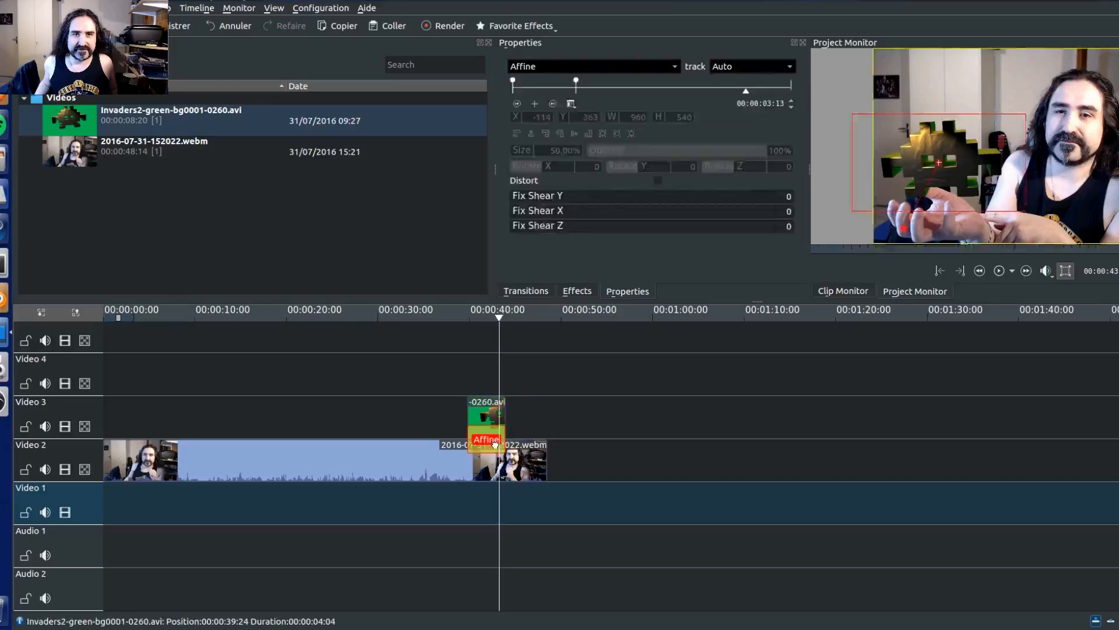
left_click(533, 104)
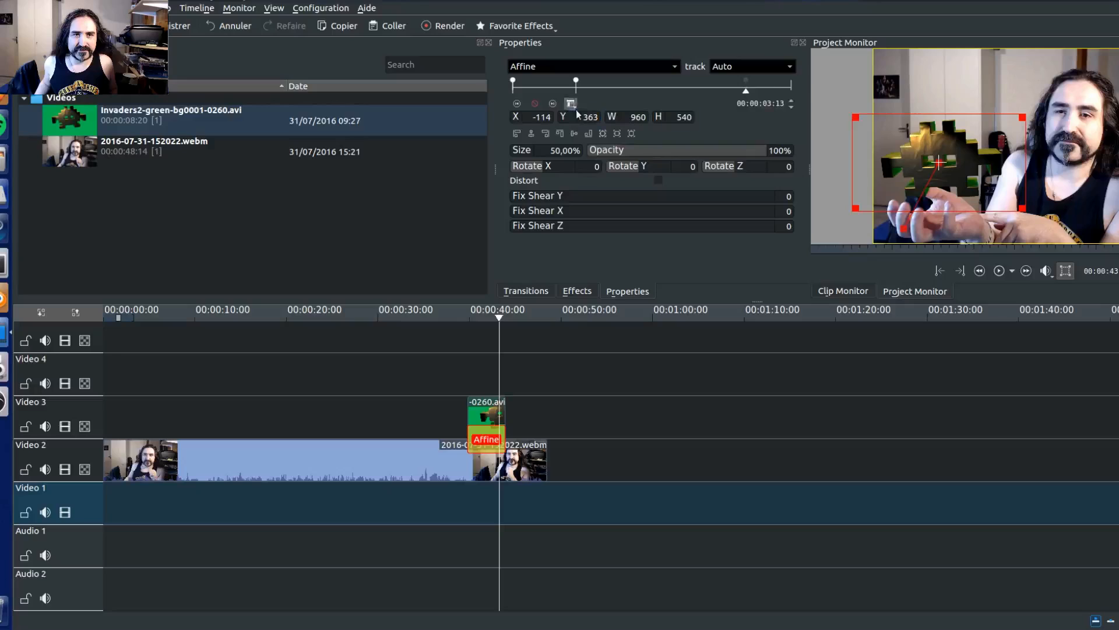
left_click(553, 104)
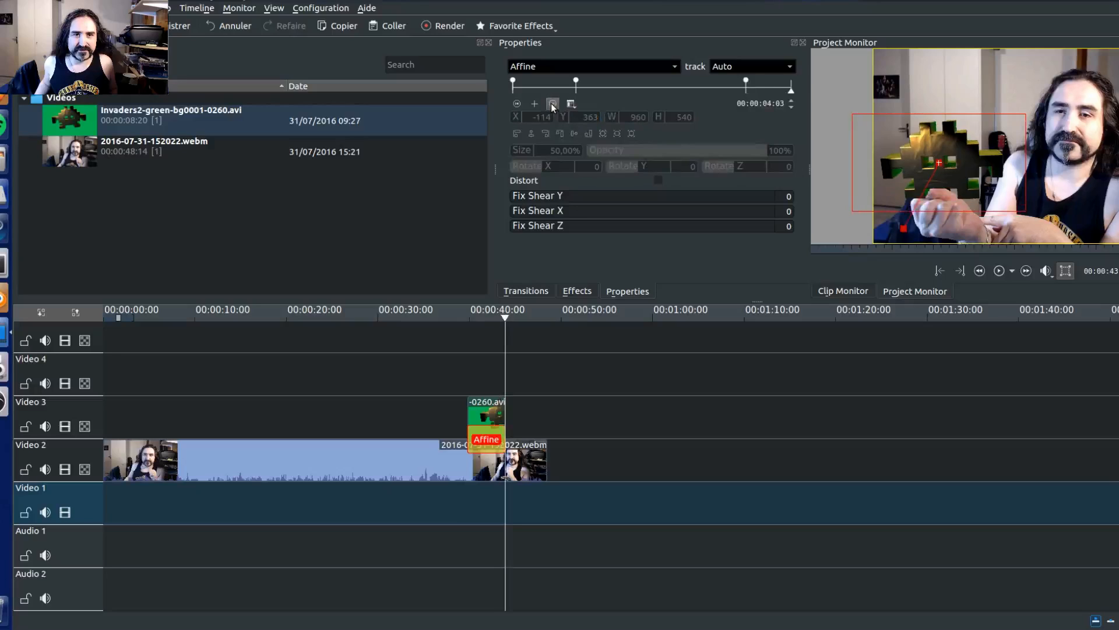
left_click(535, 104)
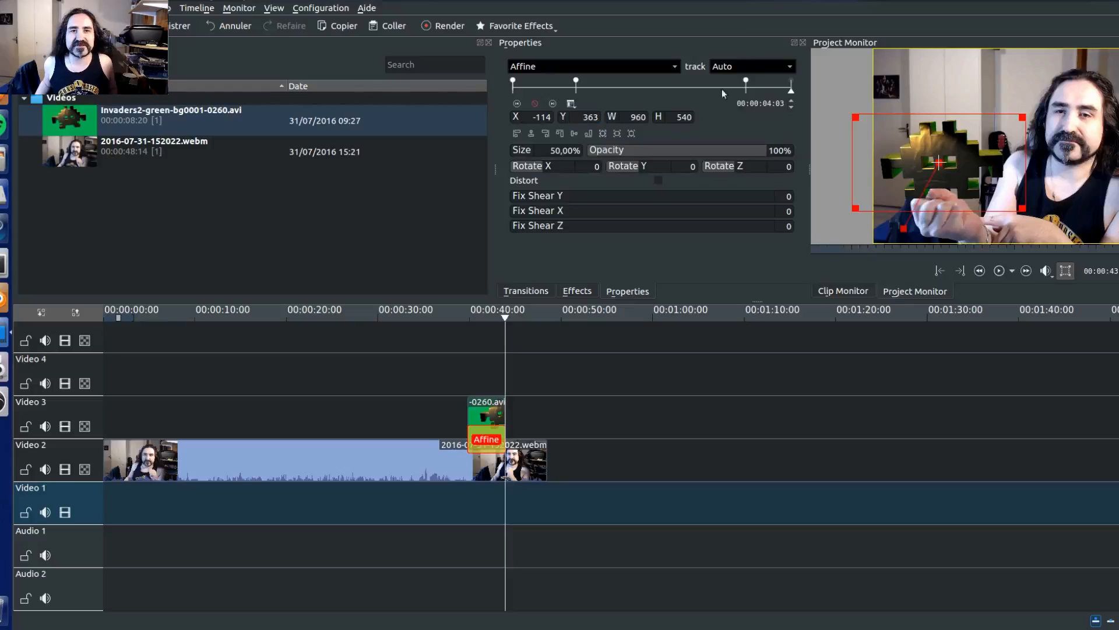
Step: At the last Affine keyframe, set the opacity to about 3% and the size to 1%, and move the invader onto the closed hand
left_click(593, 152)
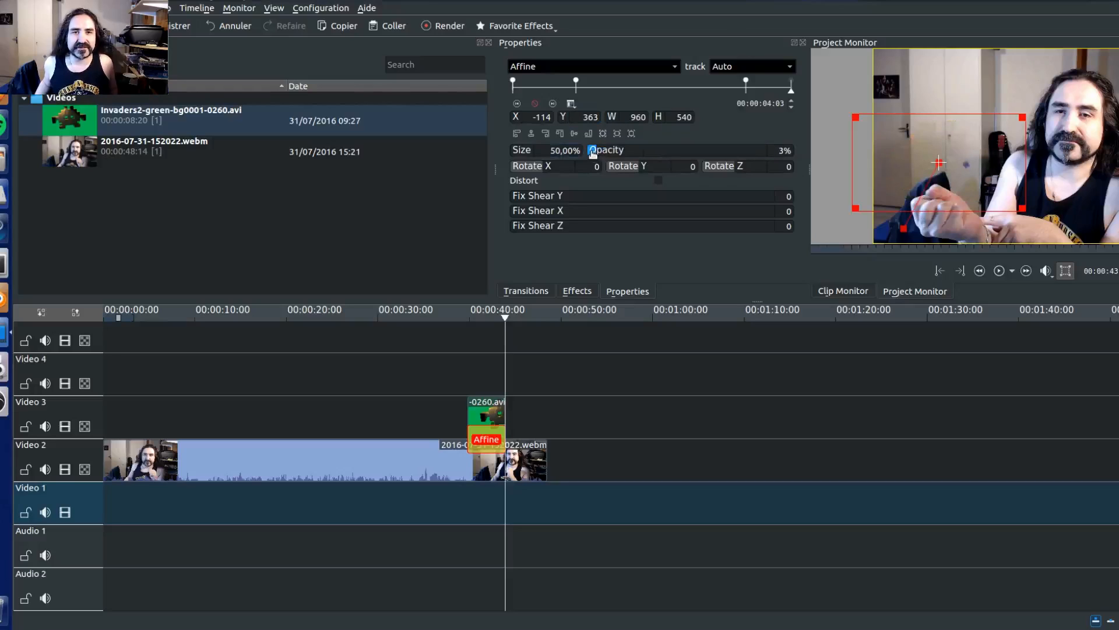
left_click_drag(543, 151, 609, 153)
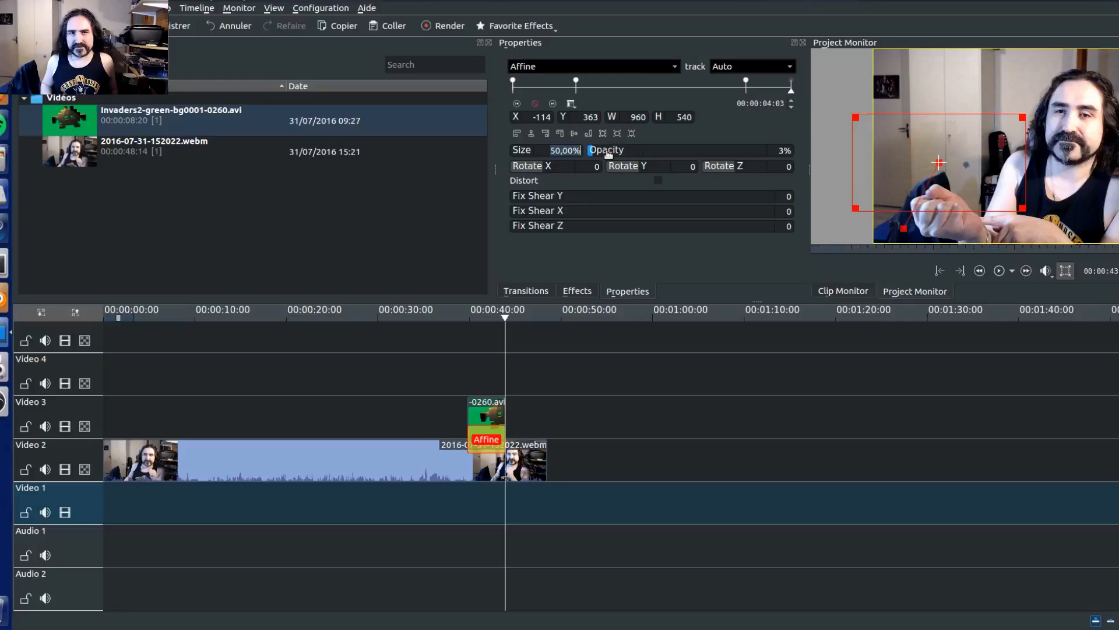
type("1")
key("Return")
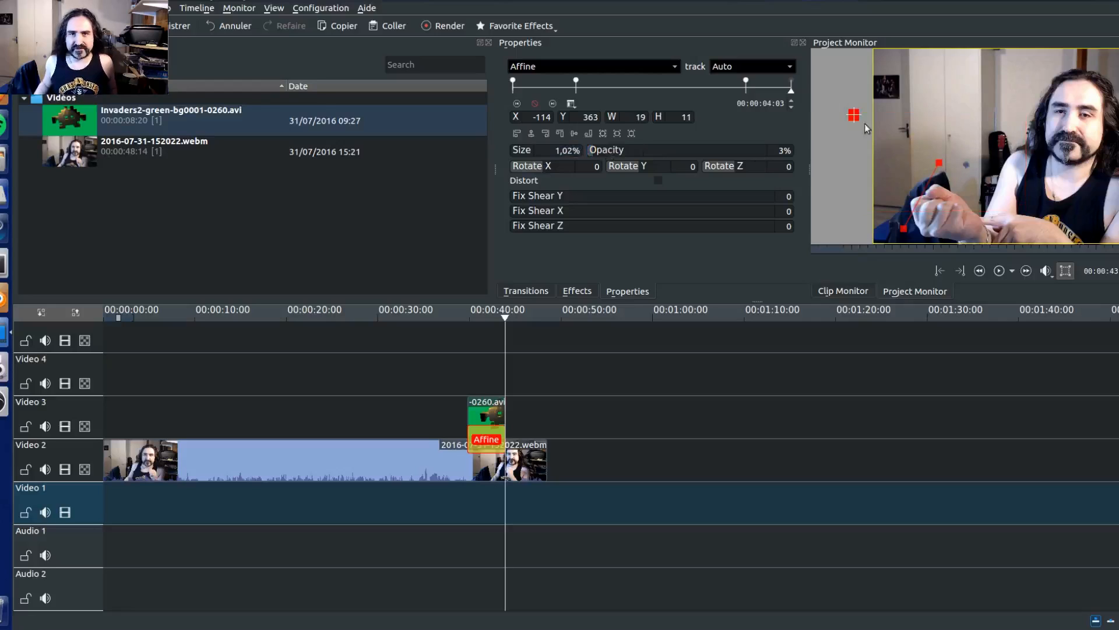
left_click_drag(853, 116, 946, 215)
Step: Play back the invader sequence from before the clip to past its end to check the disappearance
left_click(452, 388)
key("space")
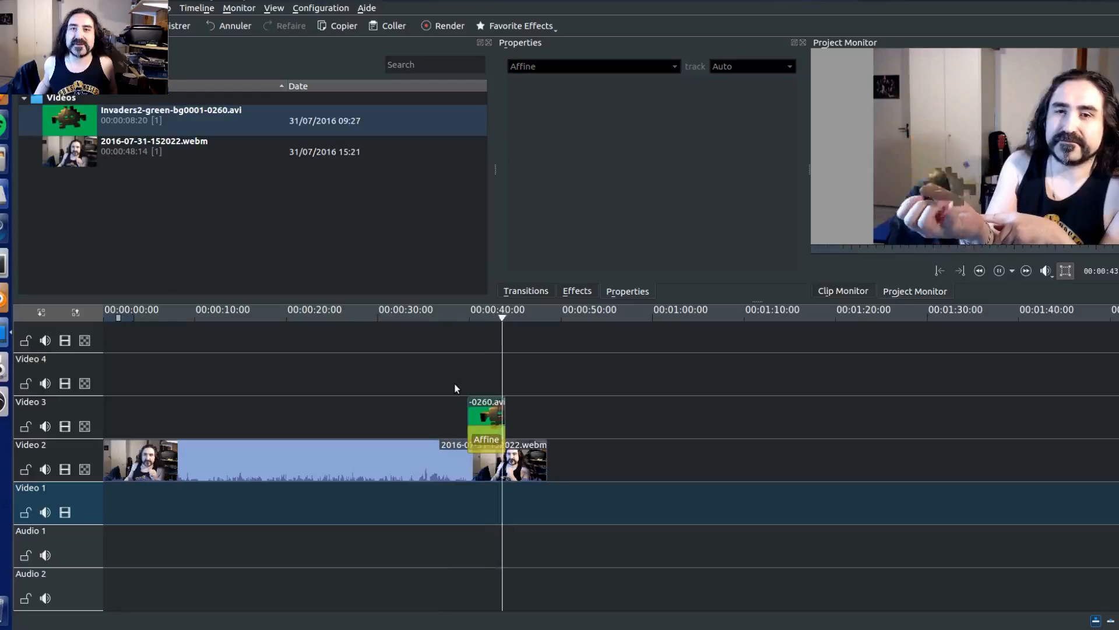
key("space")
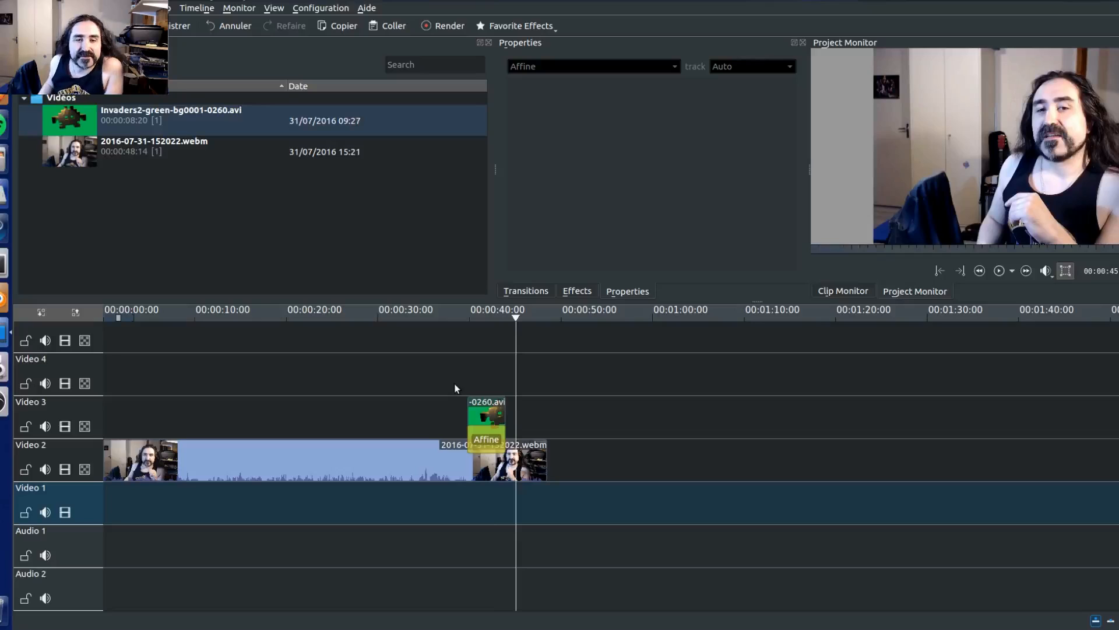
Step: Search the effects for "key" to locate Chroma Key, and review the invader clip's Affine keyframes and Chroma Key settings
left_click(491, 369)
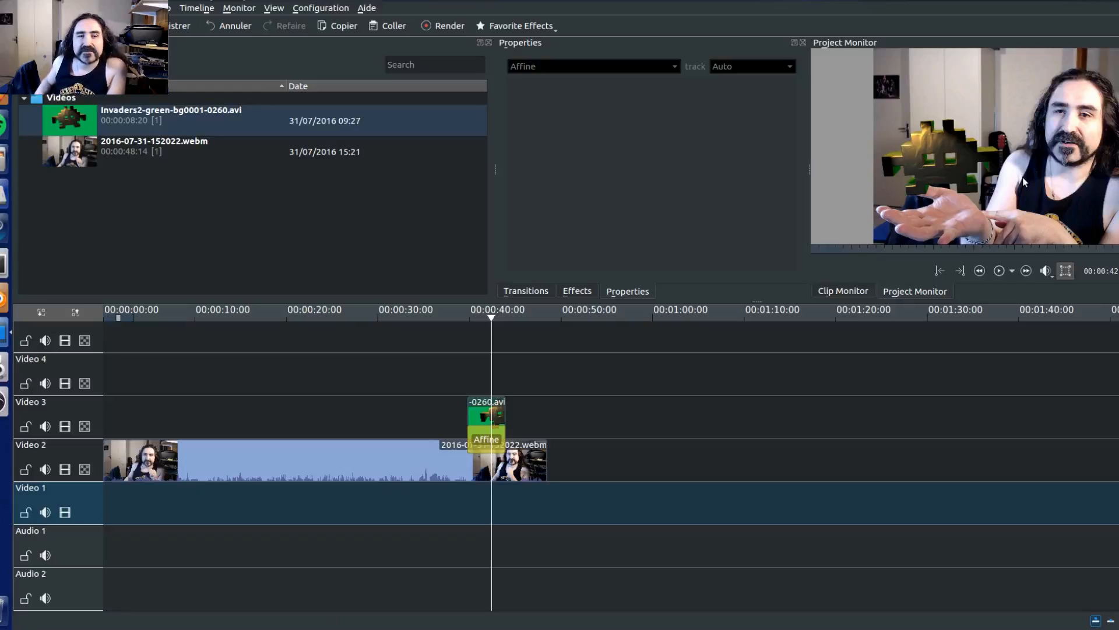
left_click(485, 401)
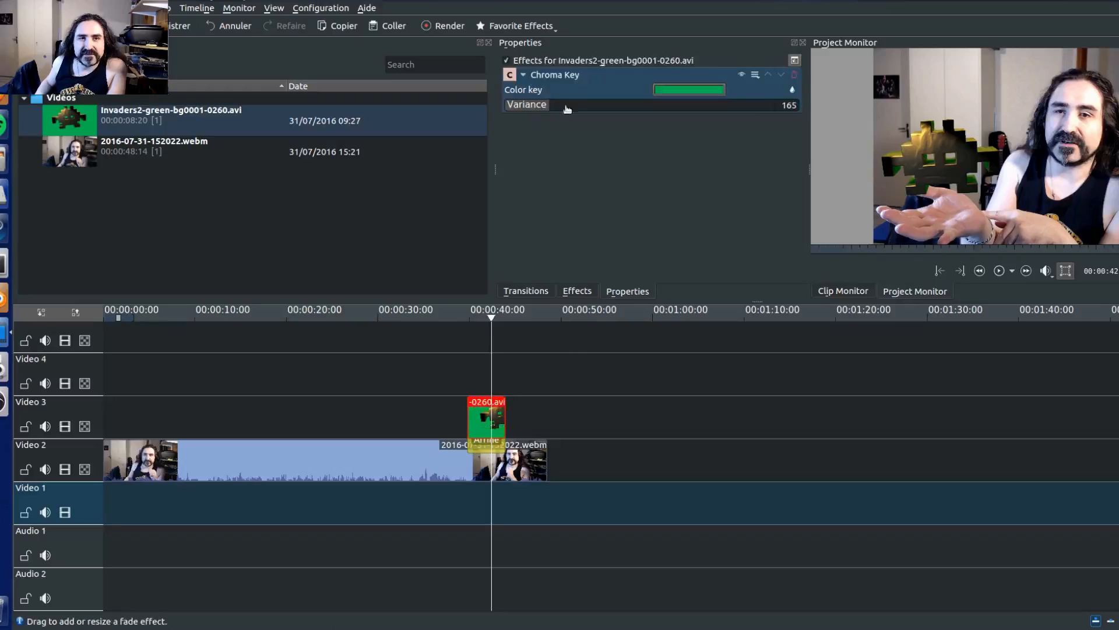
left_click(576, 291)
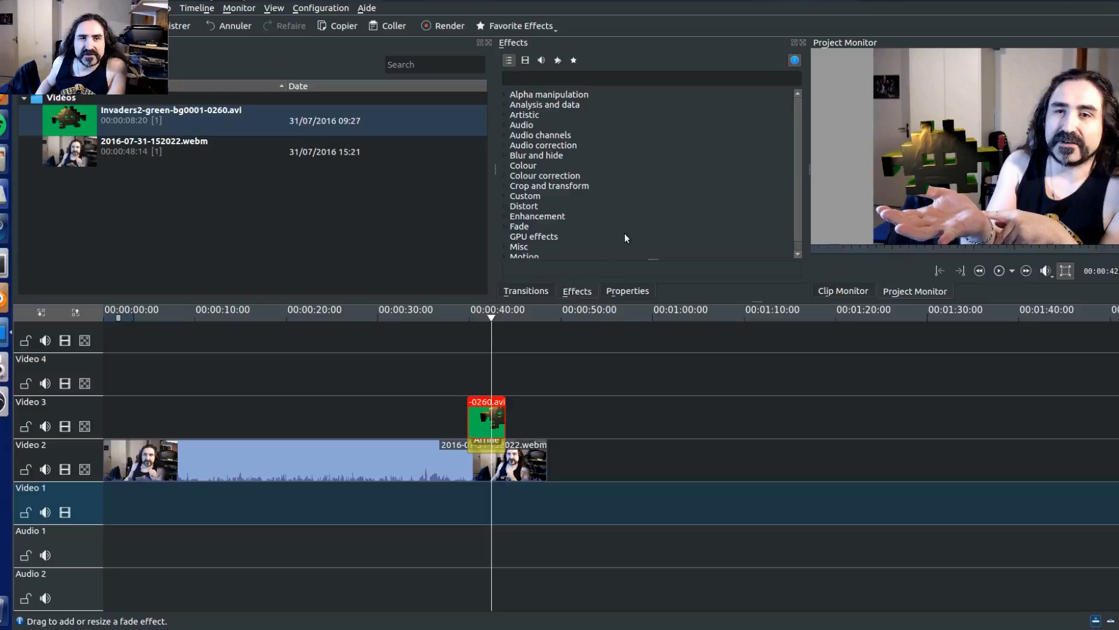
left_click(551, 79)
type("key")
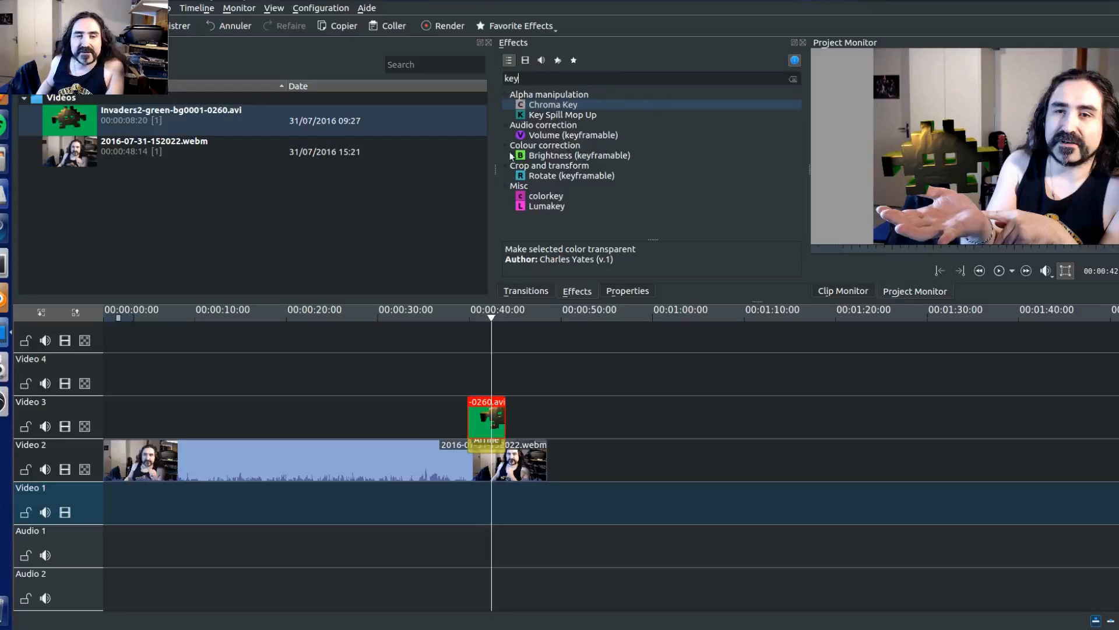
left_click_drag(573, 102, 618, 108)
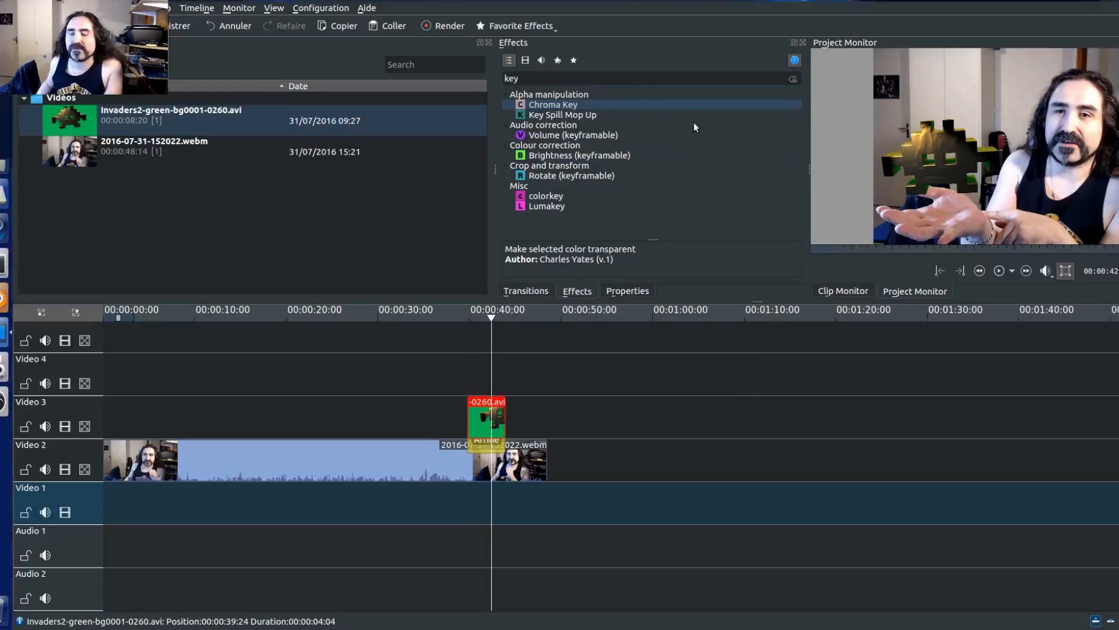
left_click(495, 448)
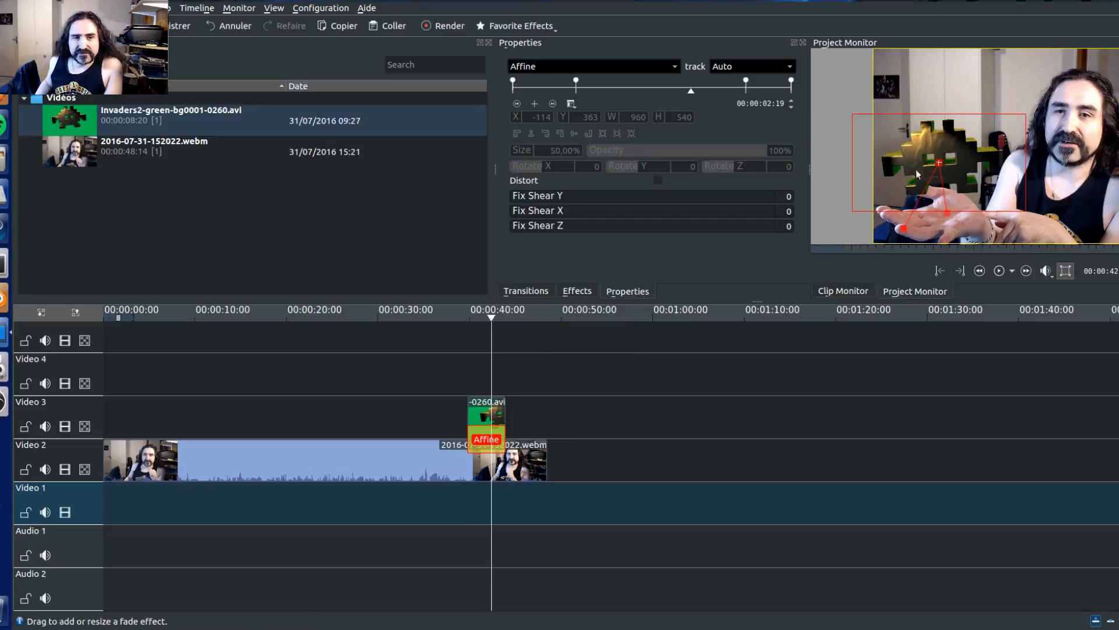
left_click(488, 417)
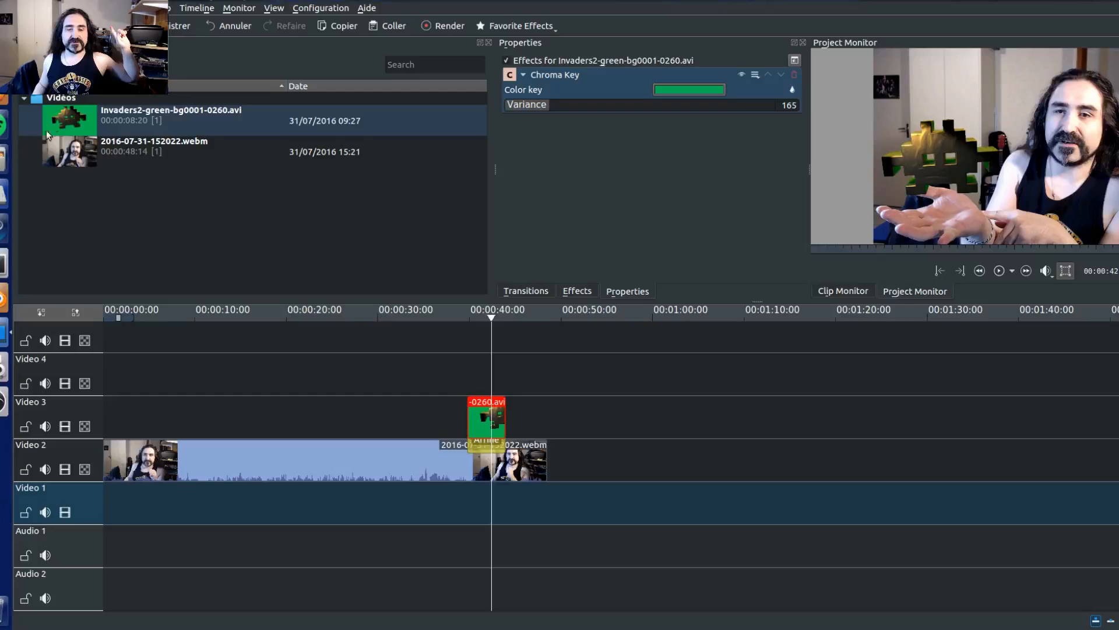
Step: Open the file dialog for importing a clip into the Videos folder of the project bin
left_click(69, 100)
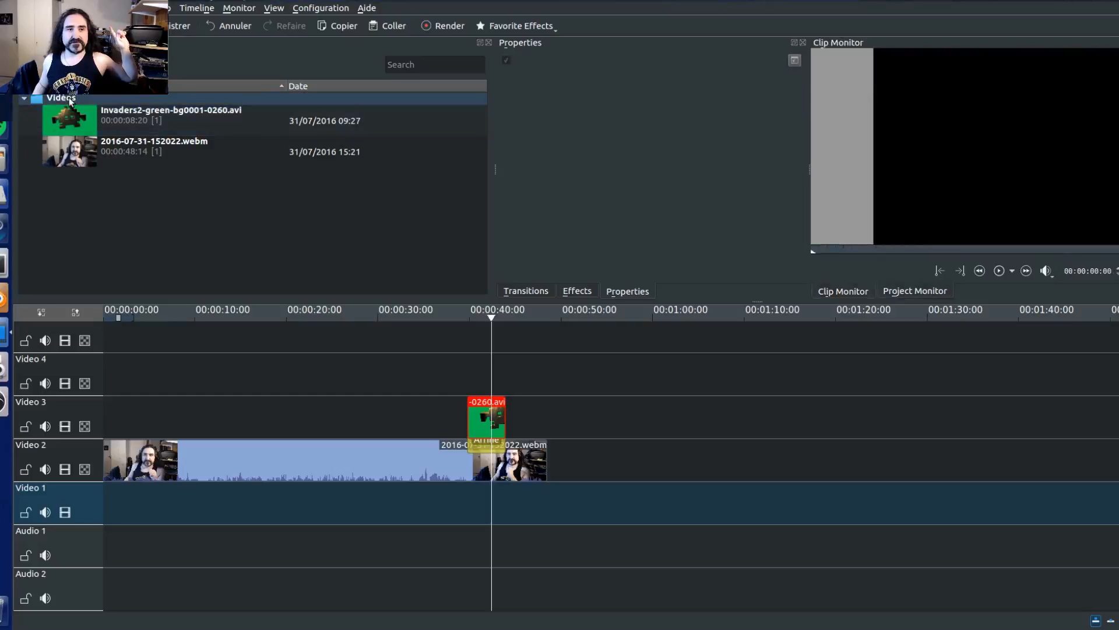
right_click(69, 100)
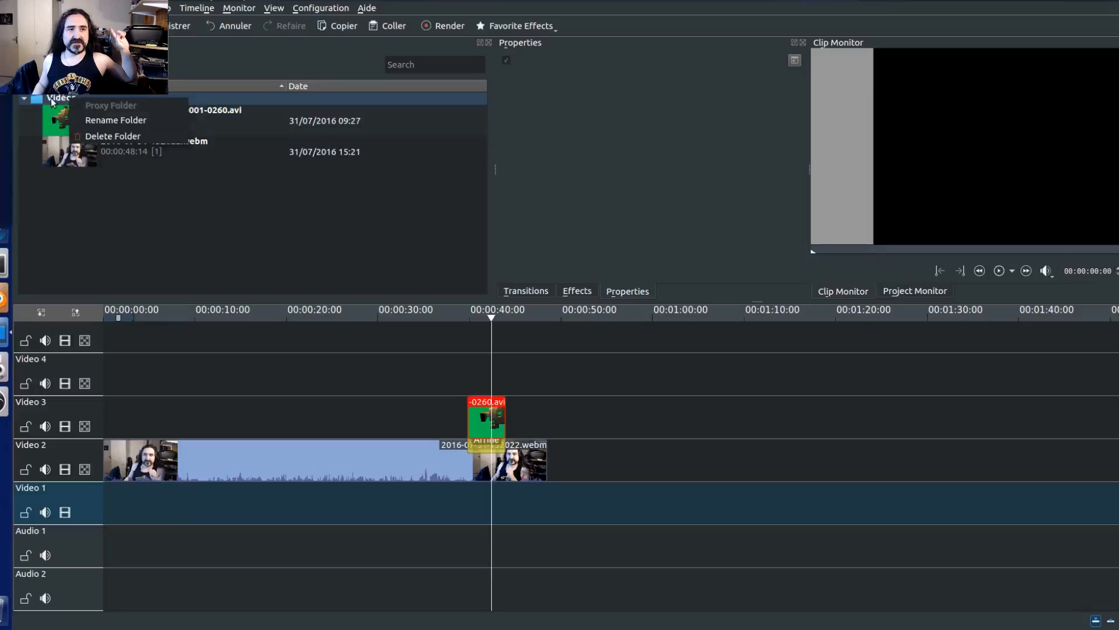
left_click(82, 107)
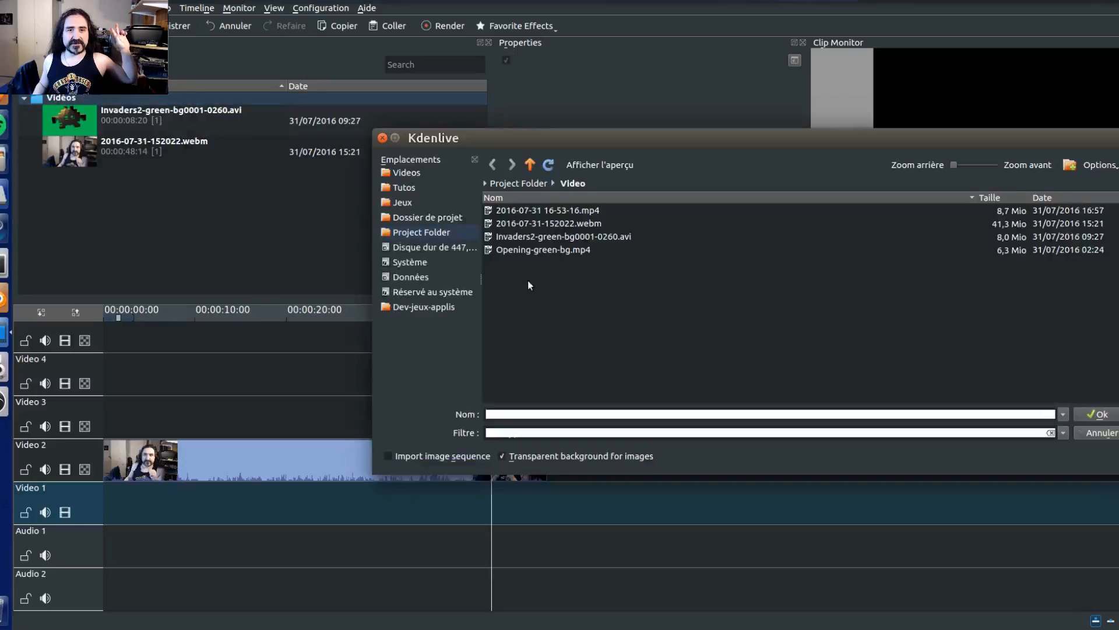